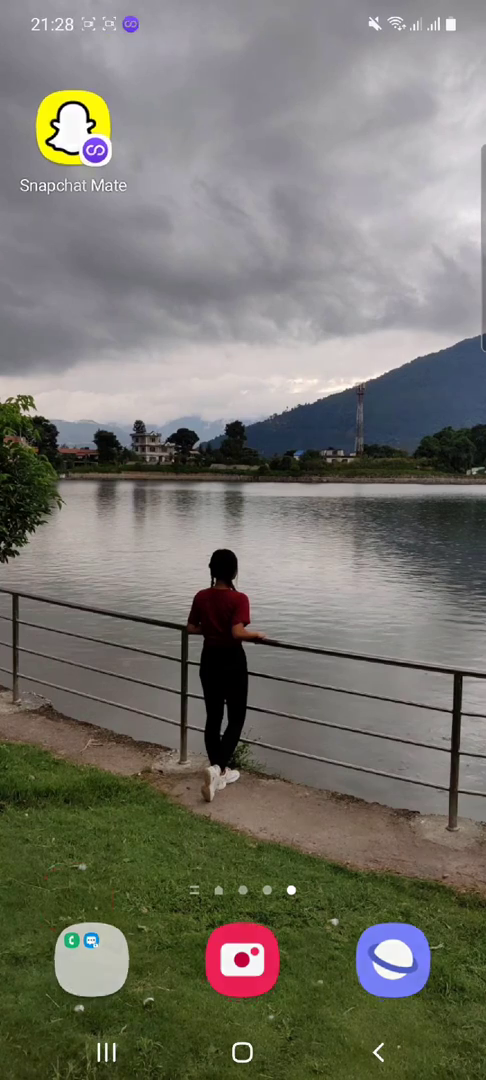
Step: Open the Android app drawer and swipe across its pages to find Prime Video
drag(243, 800, 243, 300)
drag(400, 500, 80, 500)
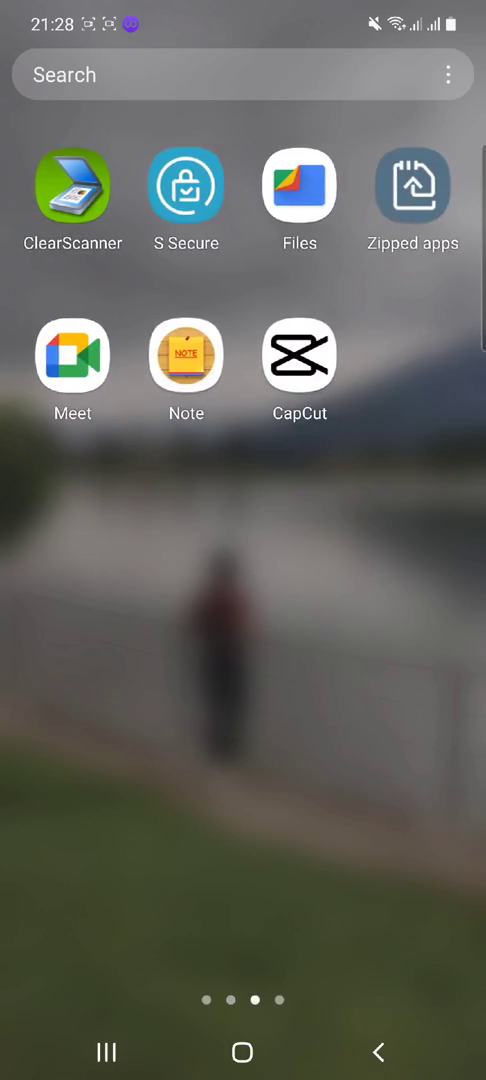